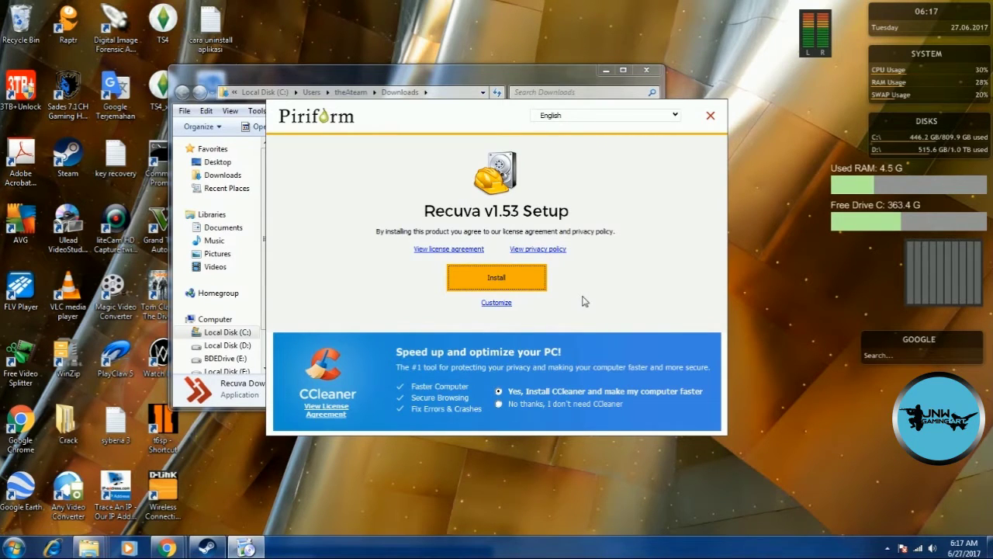
Step: Install Recuva v1.53 and run it once the setup completes
left_click(499, 281)
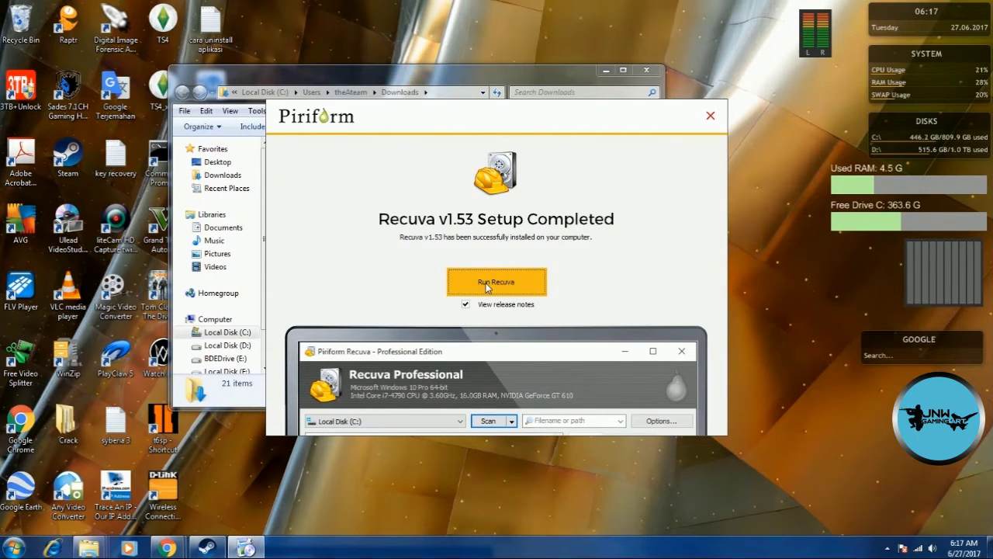
left_click(452, 289)
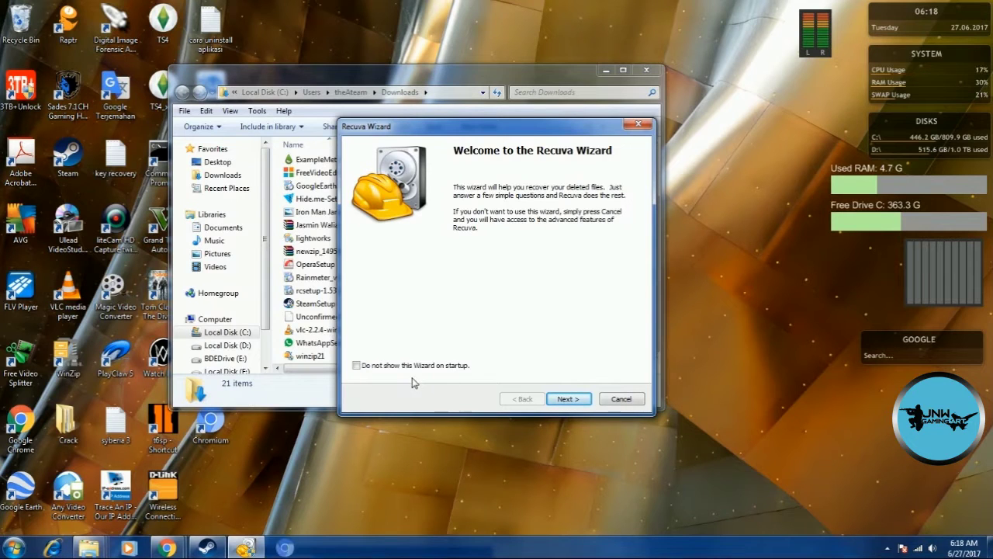
Step: Set the recovery wizard to look for Video files in the specific location F:\
left_click(569, 399)
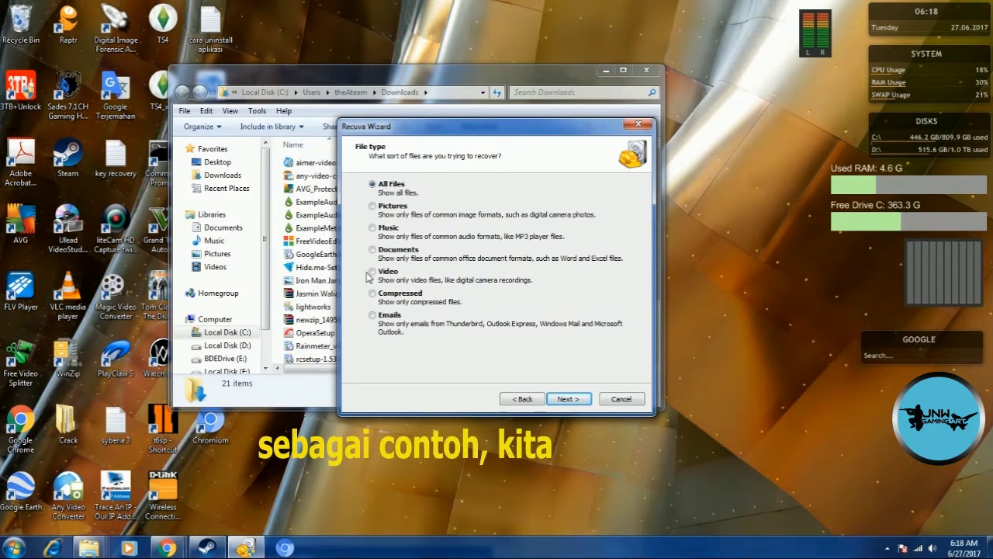
left_click(567, 399)
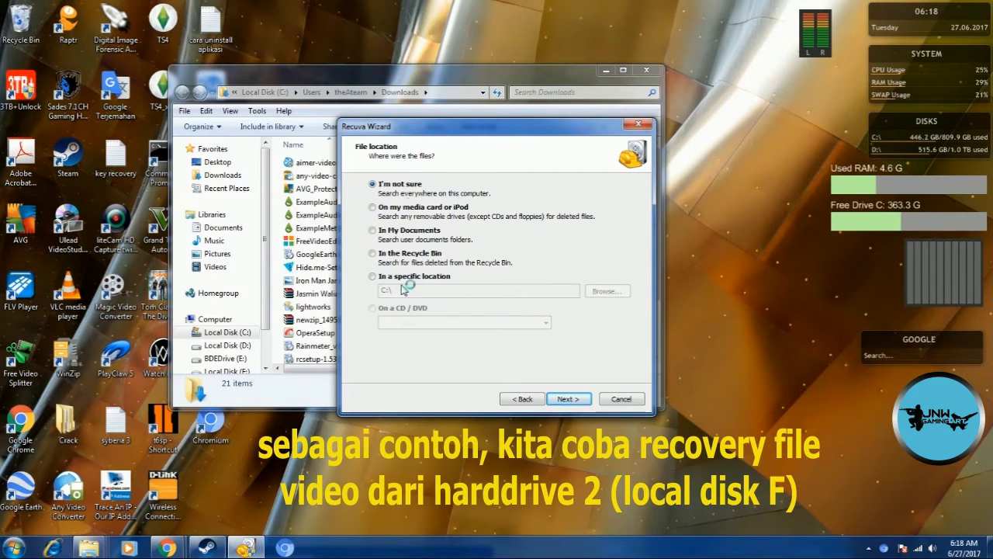
left_click(373, 277)
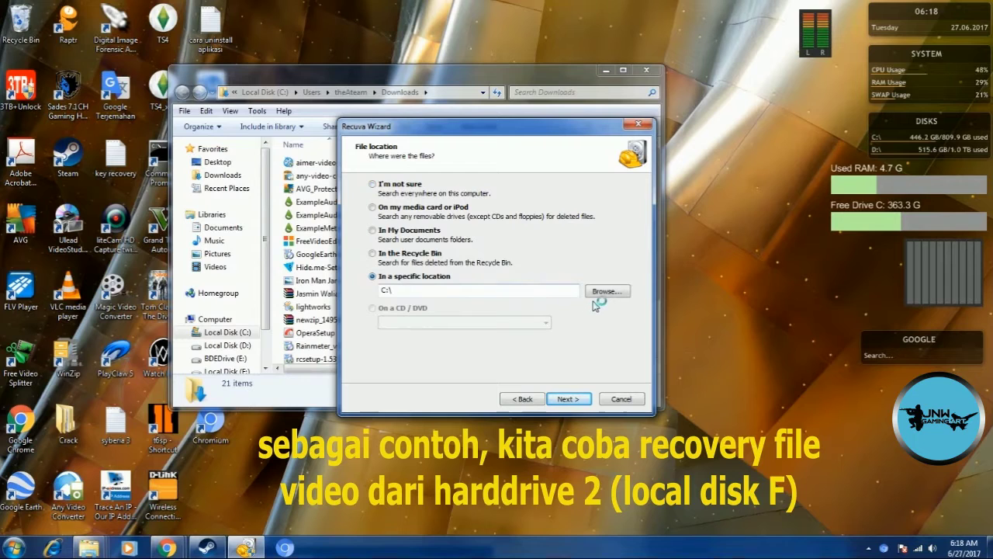
left_click(599, 296)
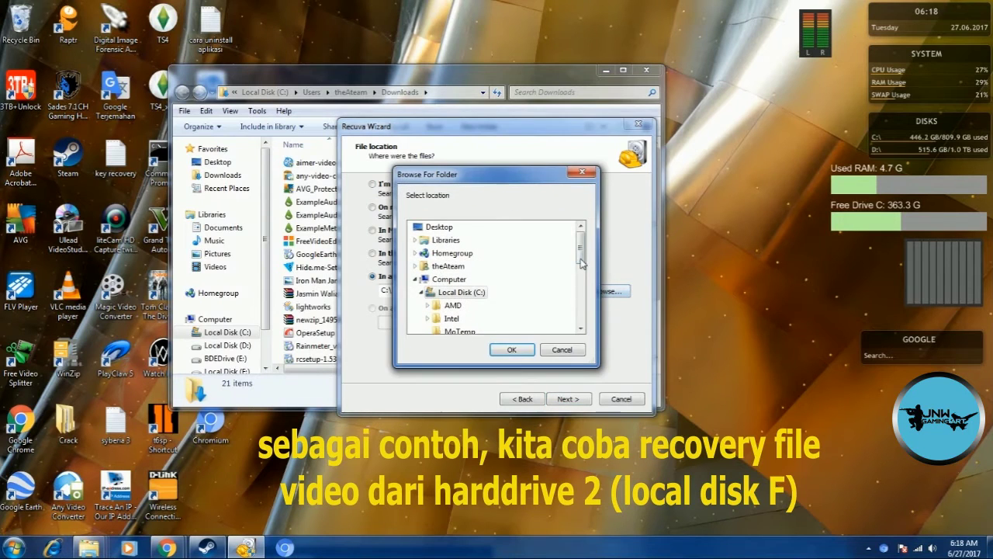
left_click_drag(581, 247, 588, 281)
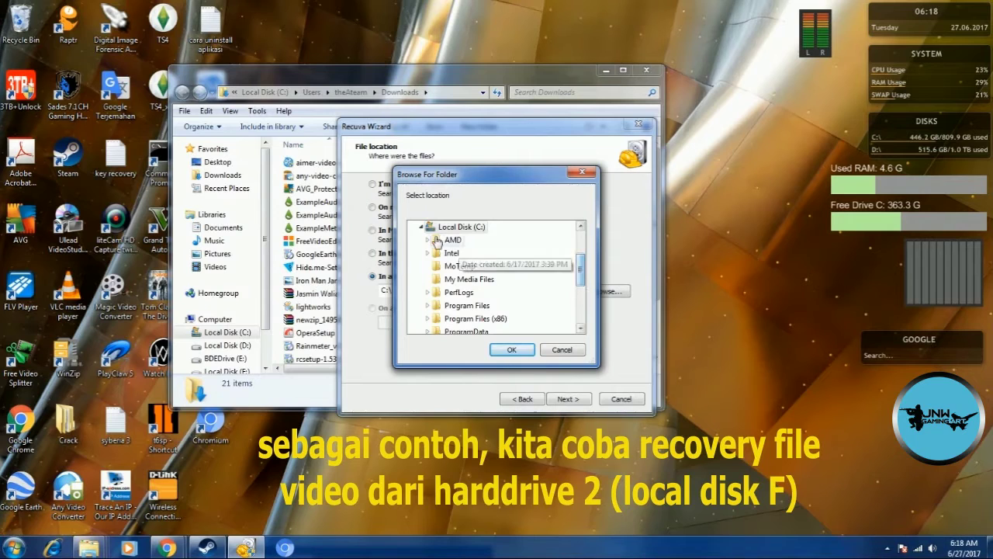
left_click(421, 228)
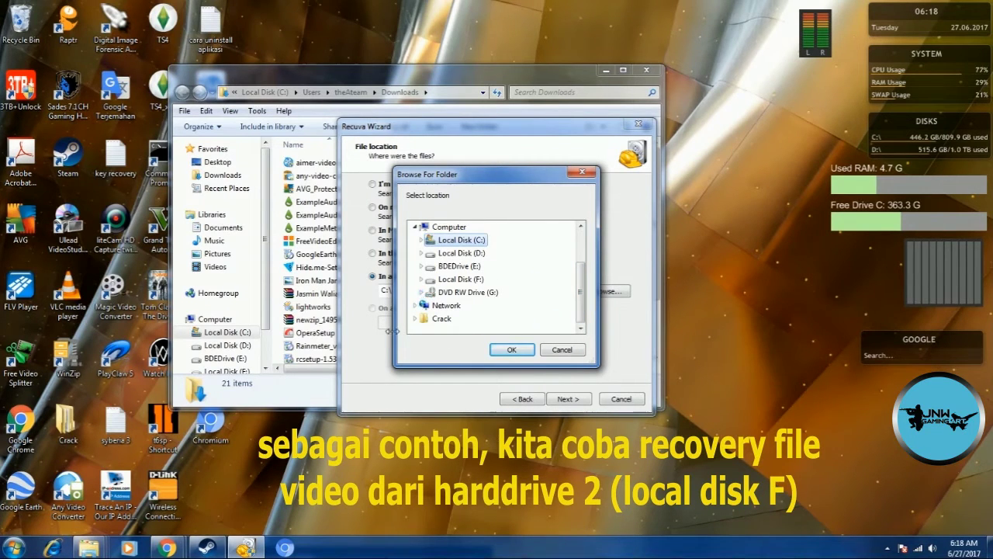
left_click(462, 281)
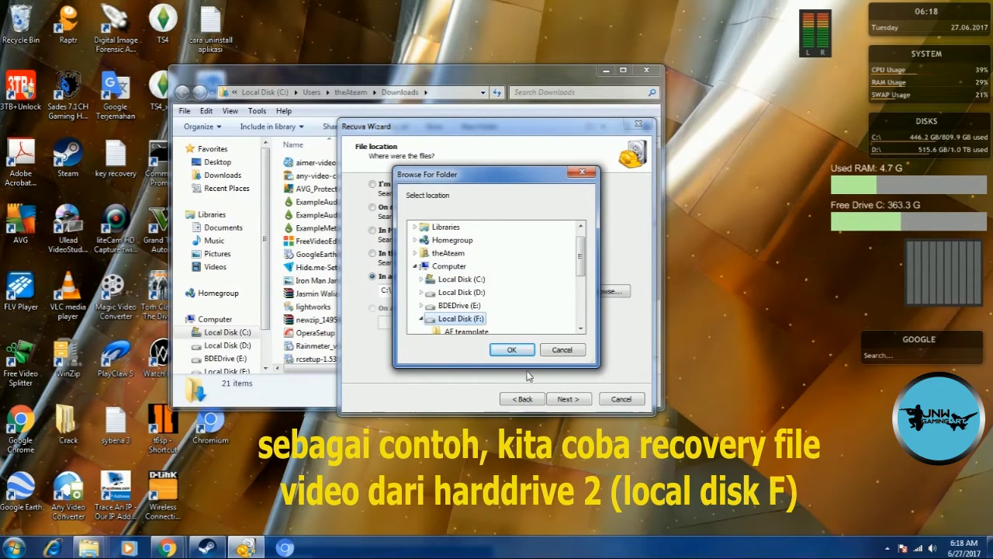
left_click_drag(582, 266, 584, 301)
left_click(512, 350)
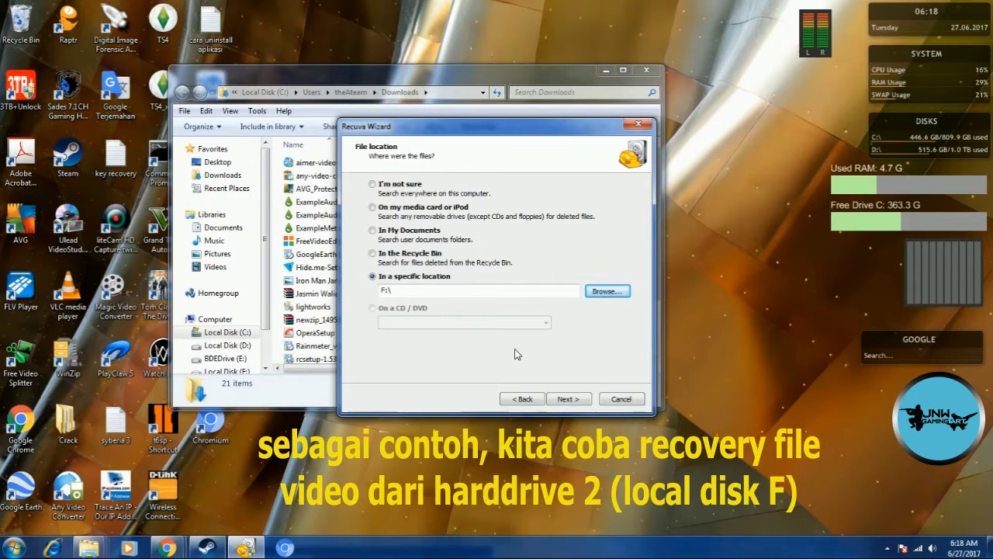
left_click(569, 399)
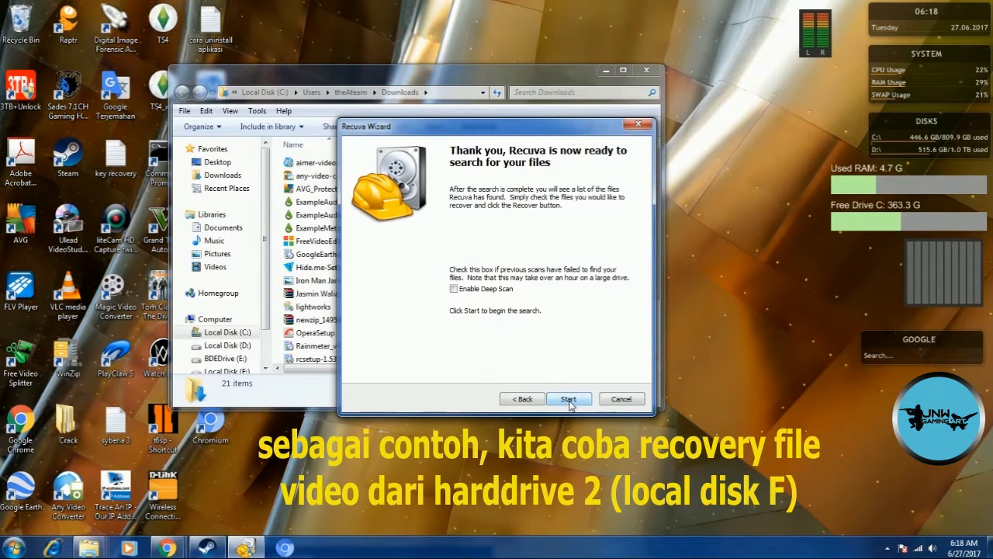
Step: Enable Deep Scan and start the search for deleted files
left_click(454, 289)
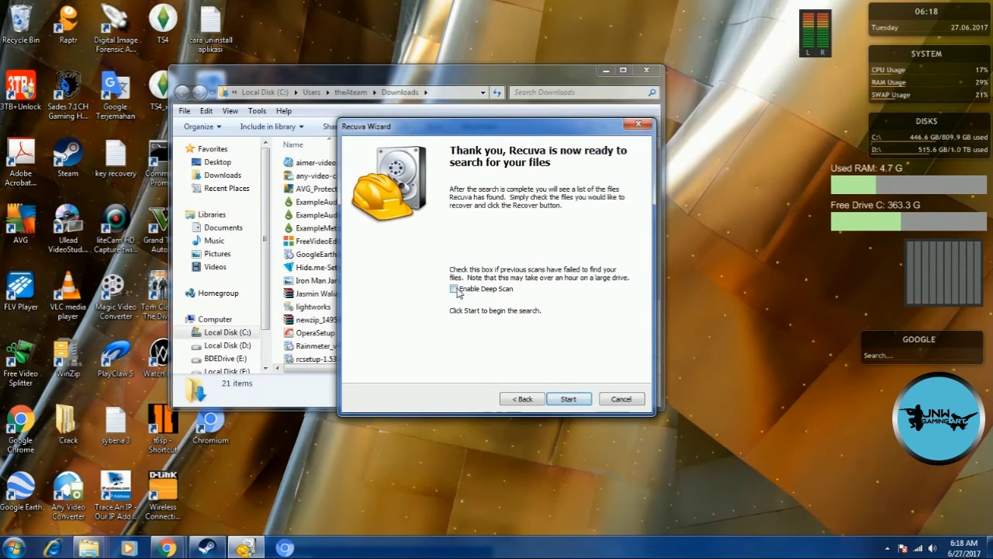
left_click(569, 400)
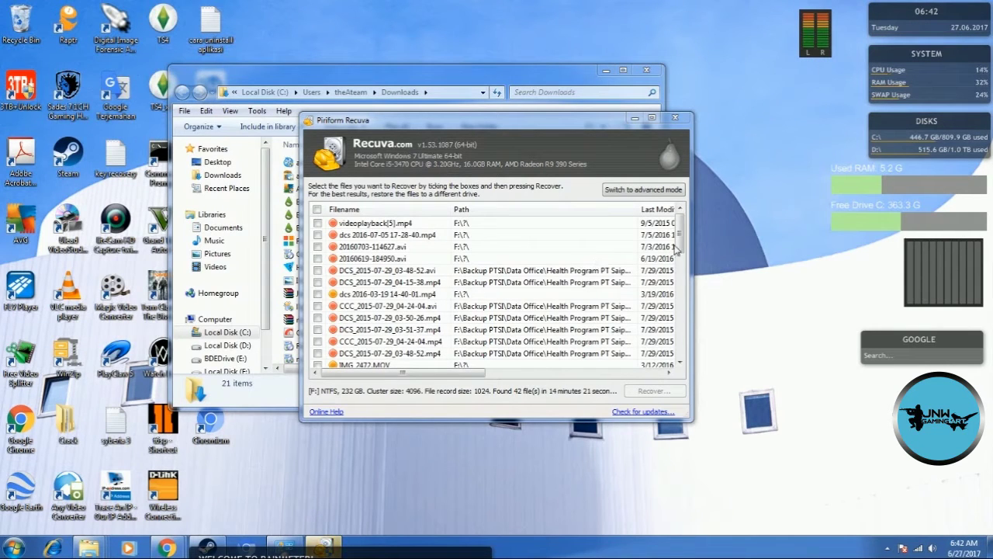
Step: Maximize the results window, widen the Size column and check the size and state of the found video files
left_click_drag(675, 246, 681, 275)
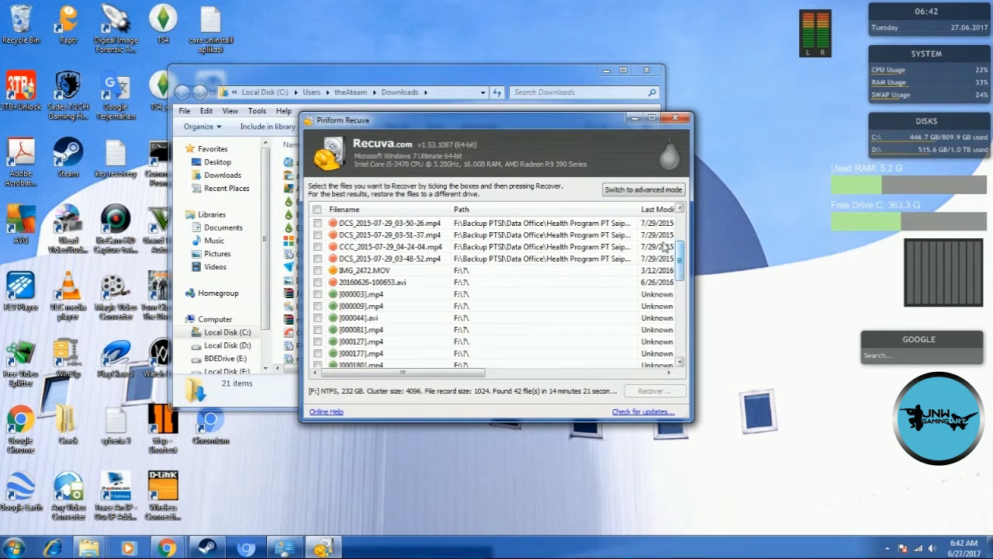
left_click(653, 119)
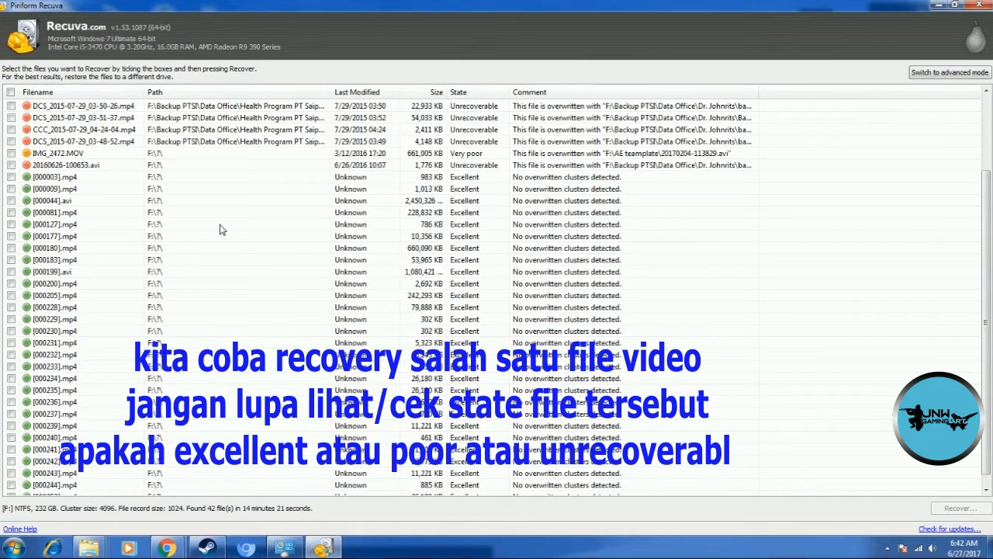
scroll(985, 263, "up", 3)
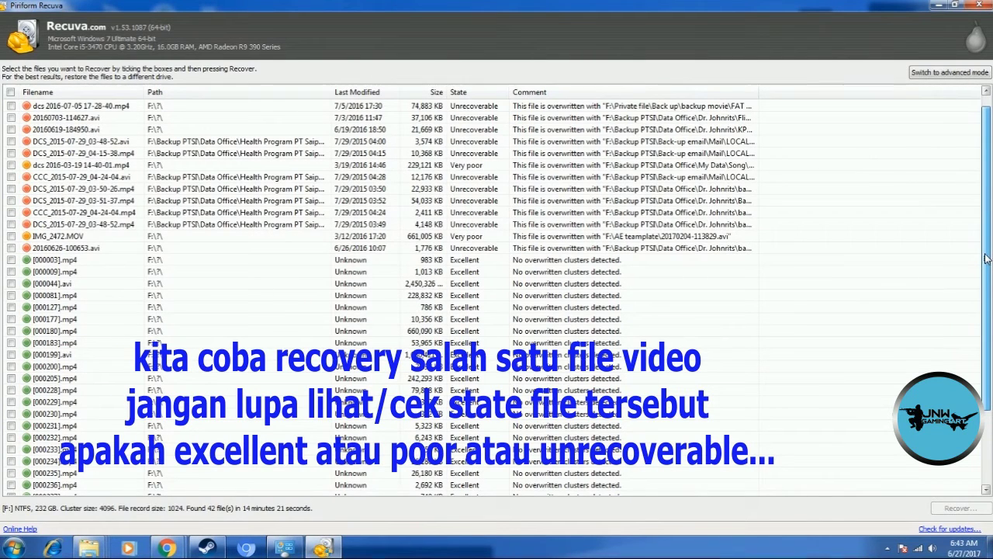
scroll(987, 258, "down", 2)
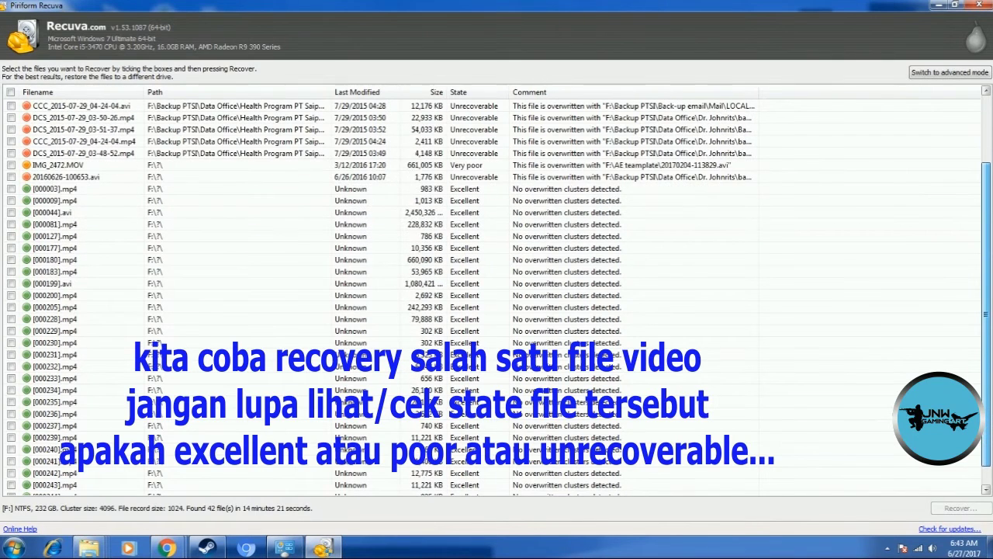
scroll(986, 259, "down", 1)
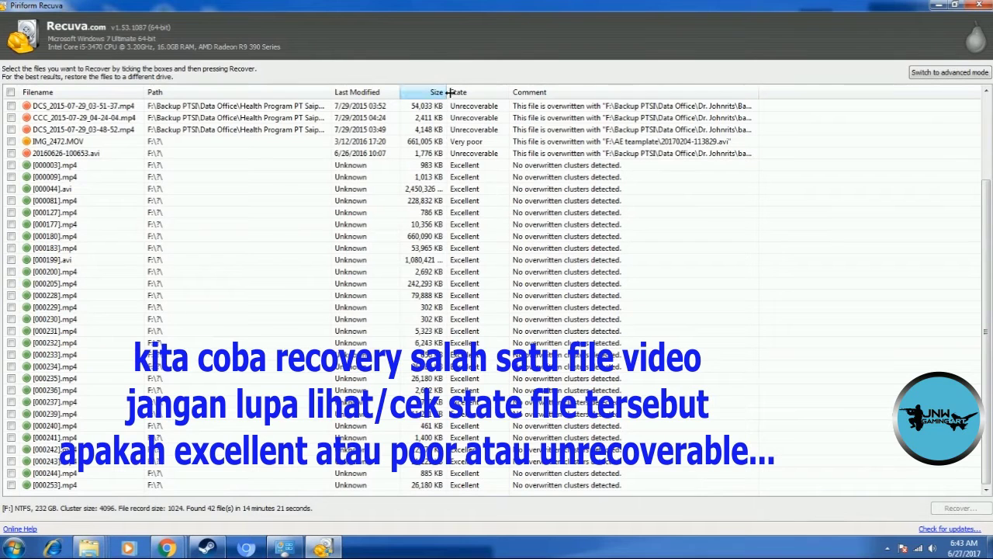
left_click_drag(449, 91, 490, 92)
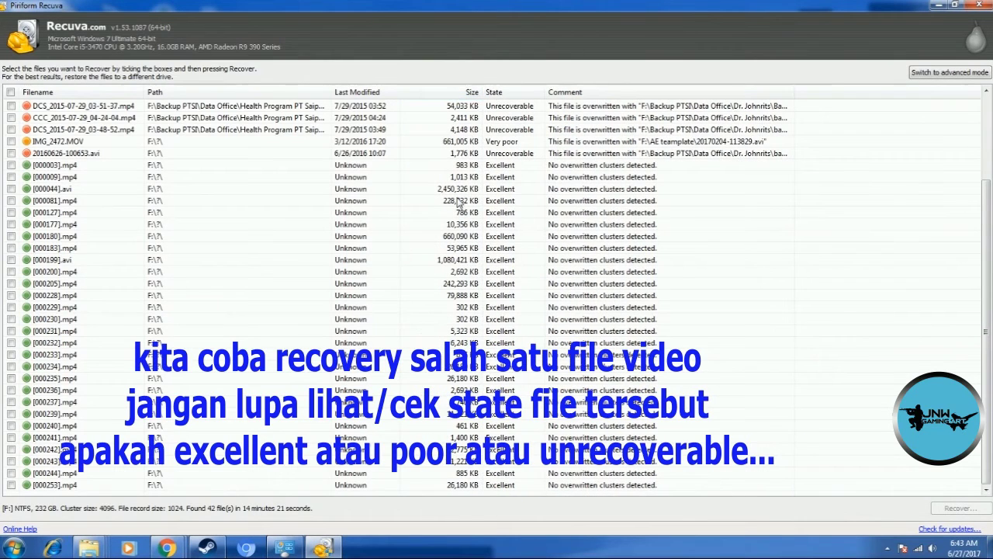
left_click(56, 191)
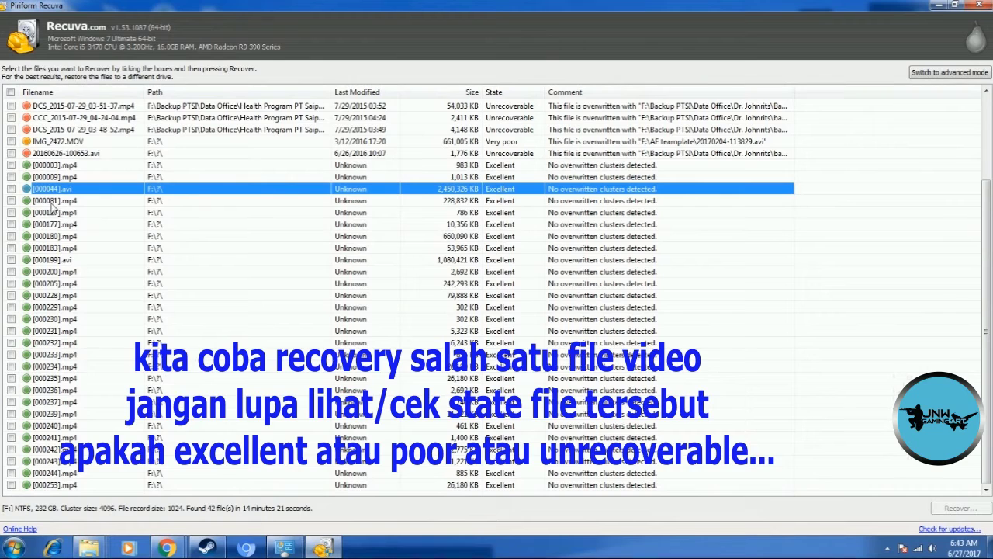
left_click(11, 188)
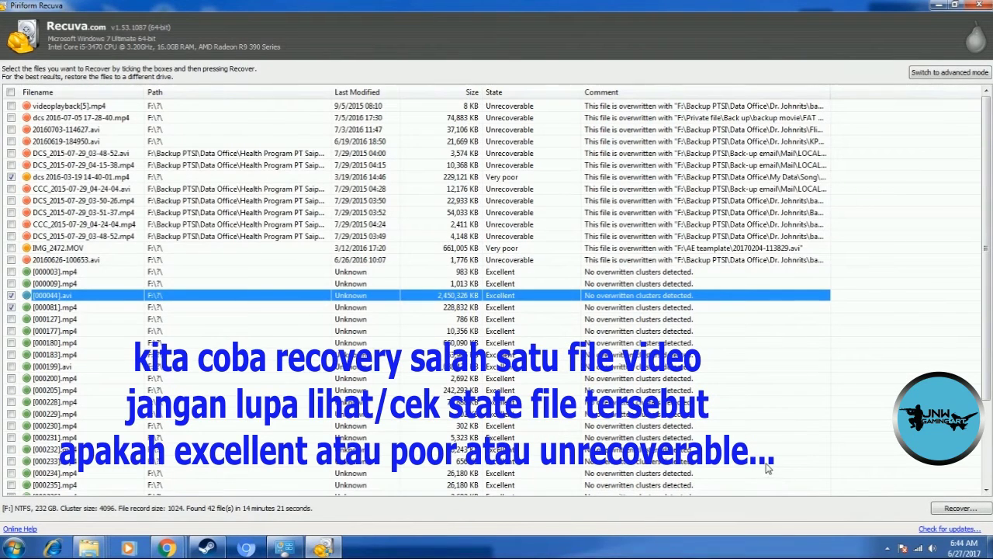
left_click(954, 510)
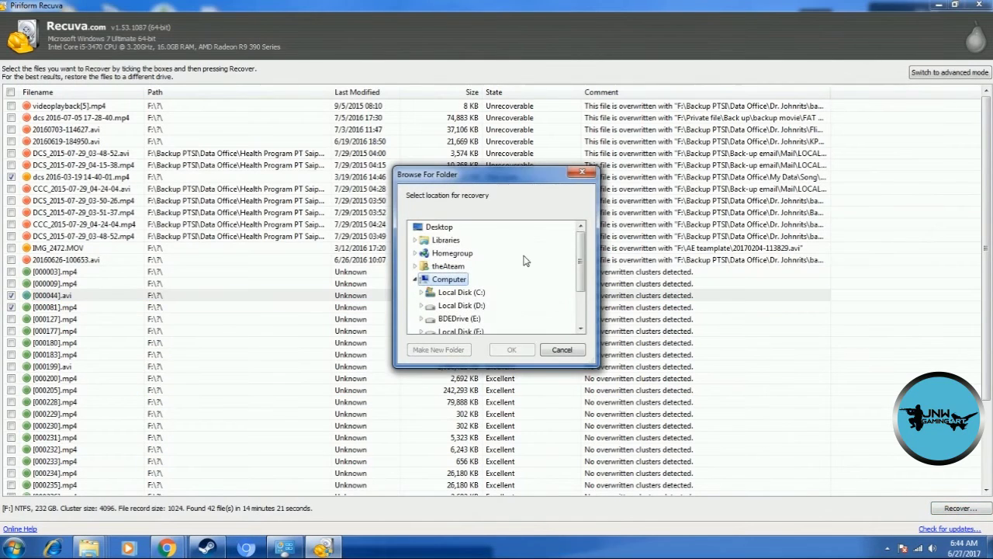
Step: Recover the marked files into the AVI folder under My Videos, Any Video Converter, and dismiss the completion report
scroll(578, 266, "down", 3)
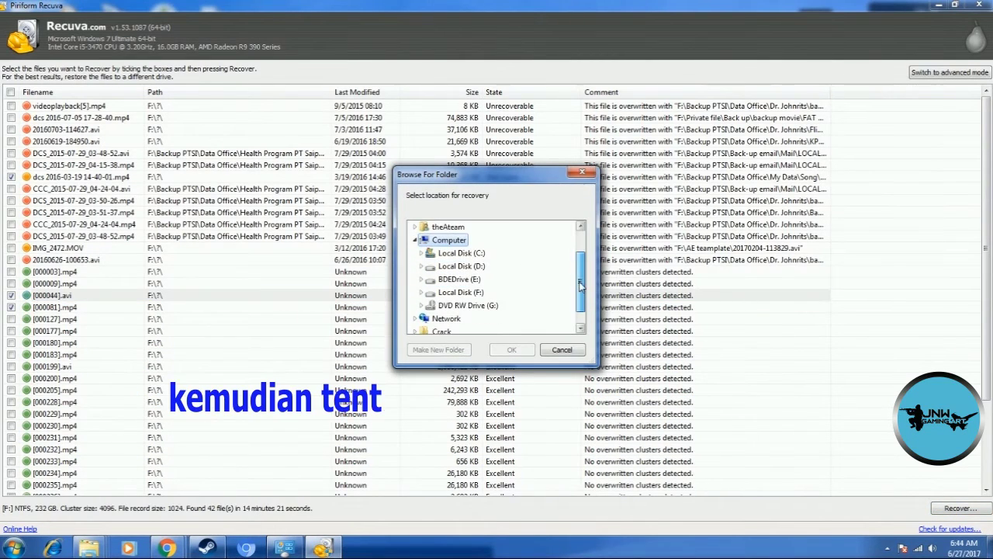
left_click(420, 254)
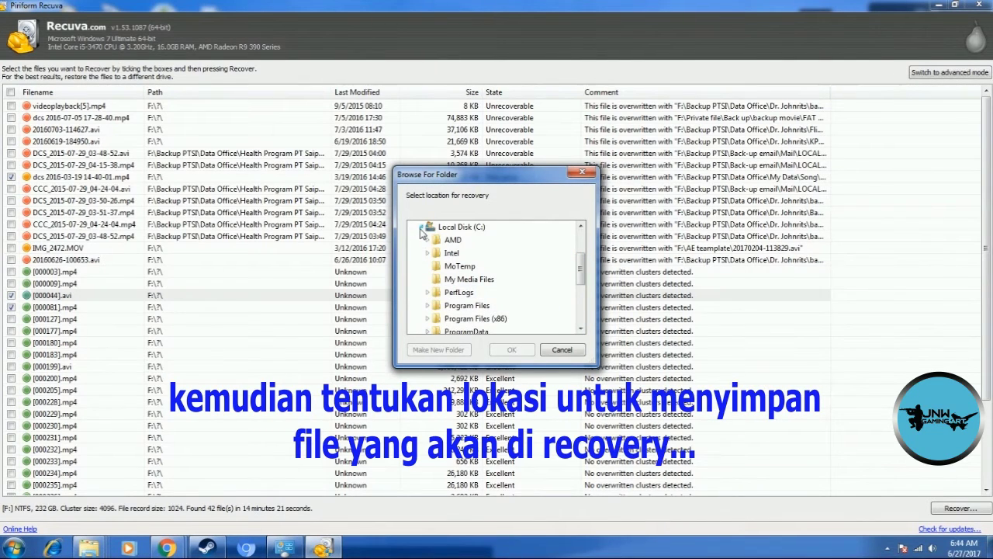
scroll(524, 275, "down", 4)
scroll(468, 284, "up", 5)
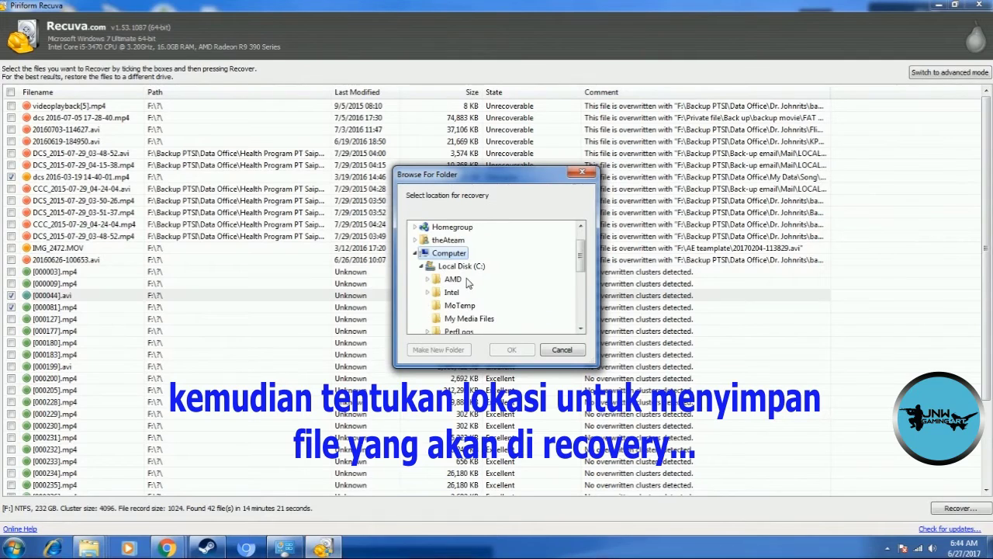
left_click(414, 239)
scroll(436, 283, "down", 1)
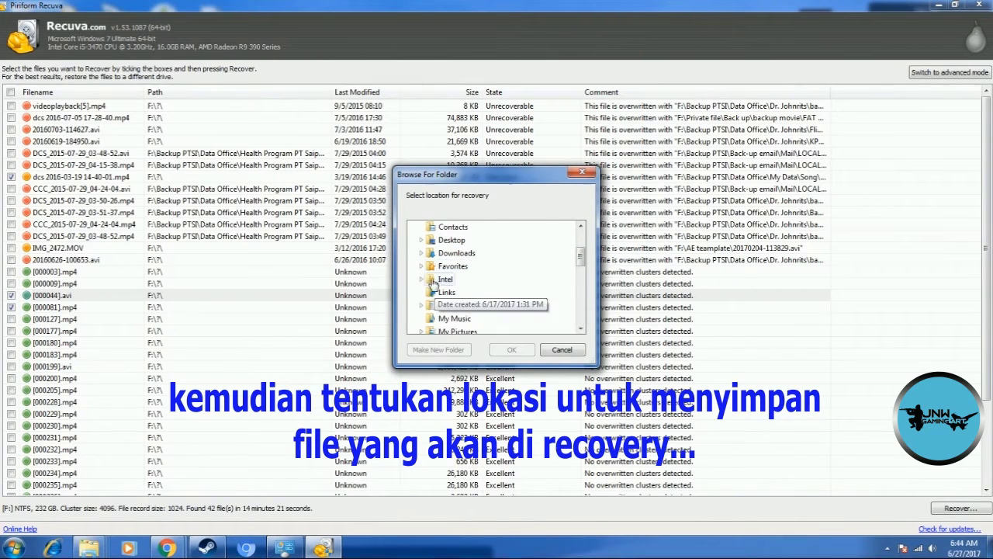
scroll(419, 305, "down", 1)
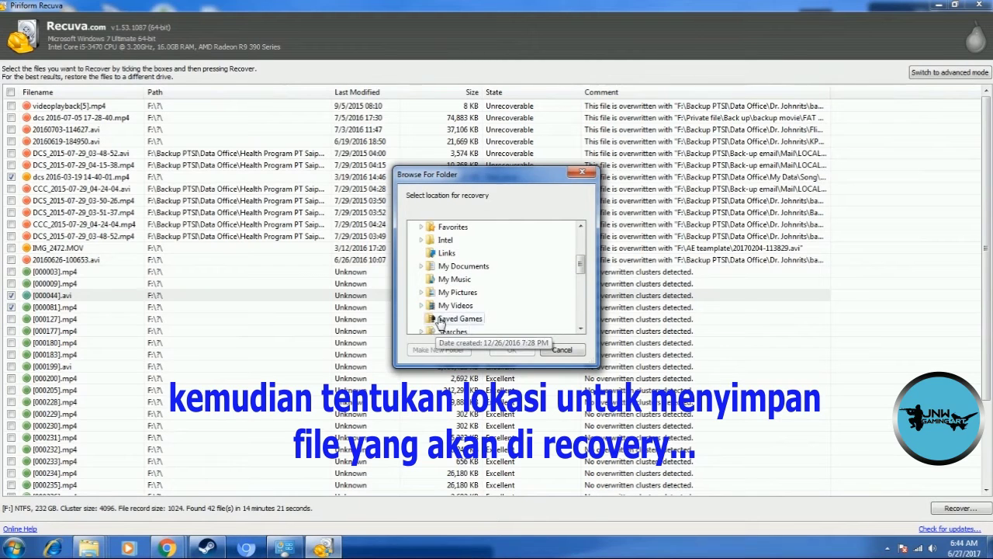
left_click(422, 306)
scroll(497, 299, "down", 1)
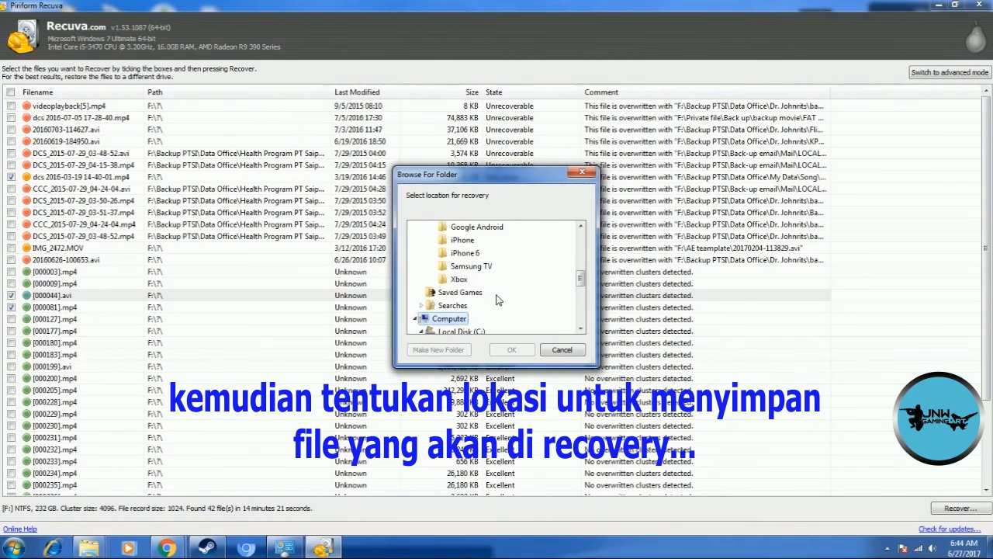
scroll(501, 294, "up", 1)
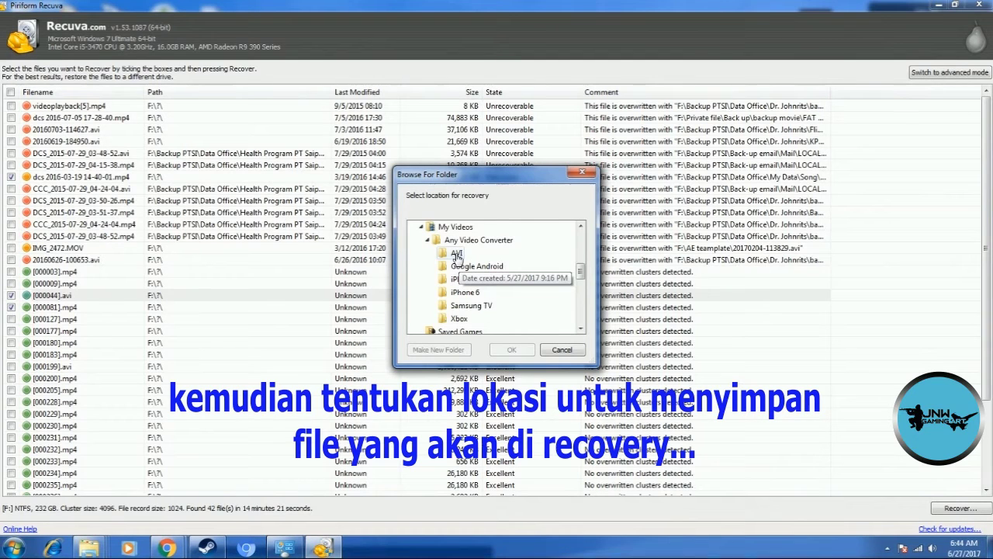
left_click(456, 254)
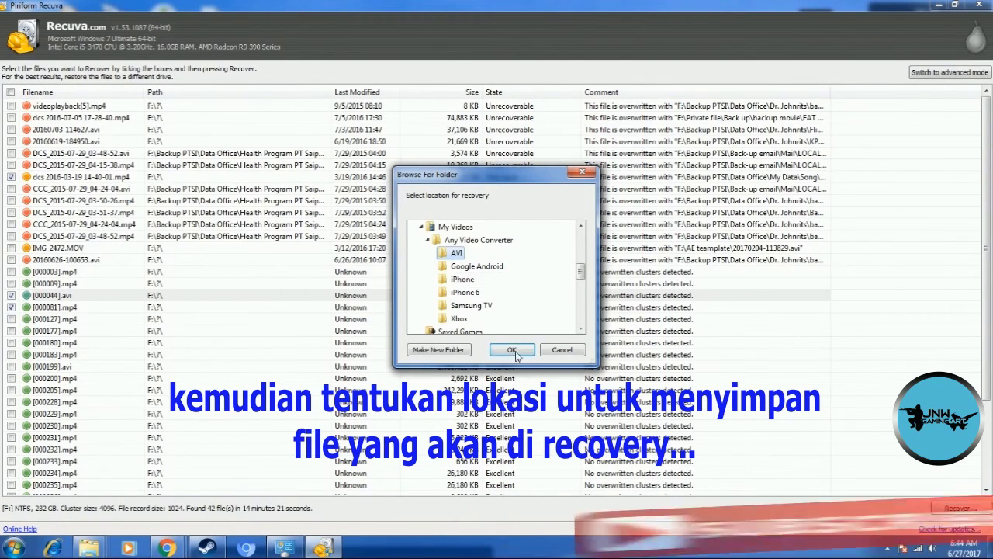
left_click(512, 350)
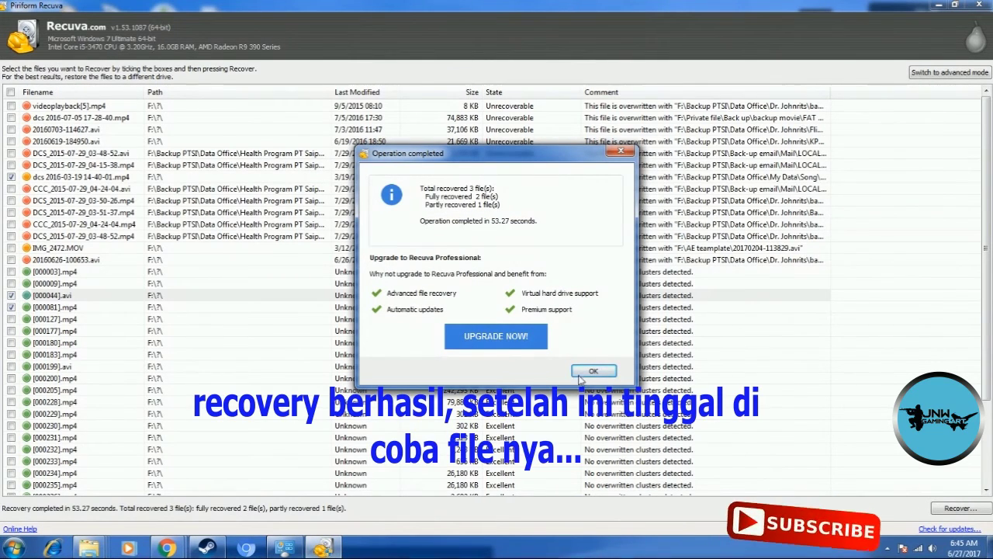
left_click(593, 373)
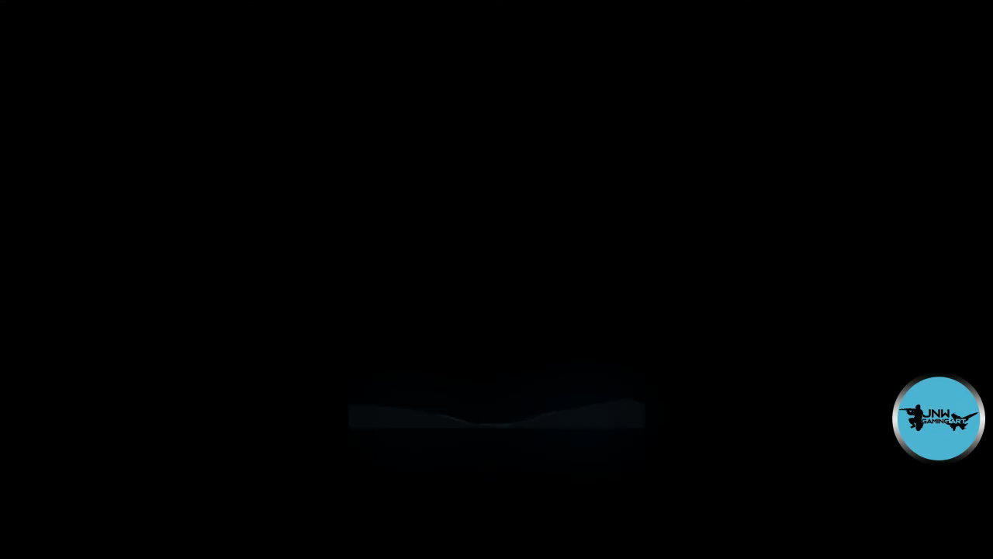